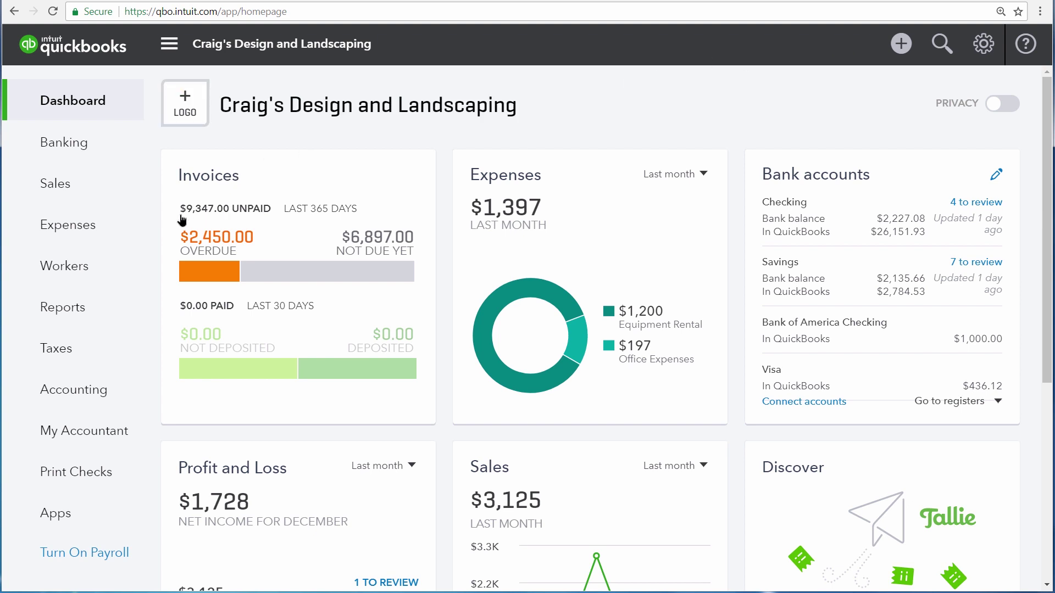
From the Reports page, search report names for 'list' to find Invoice List
click(108, 317)
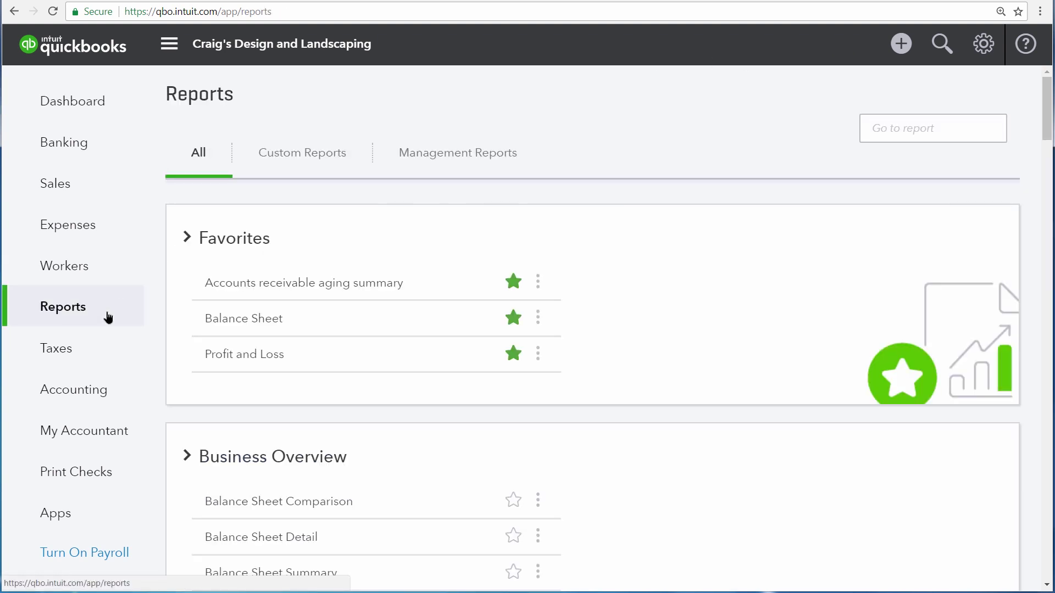
click(978, 131)
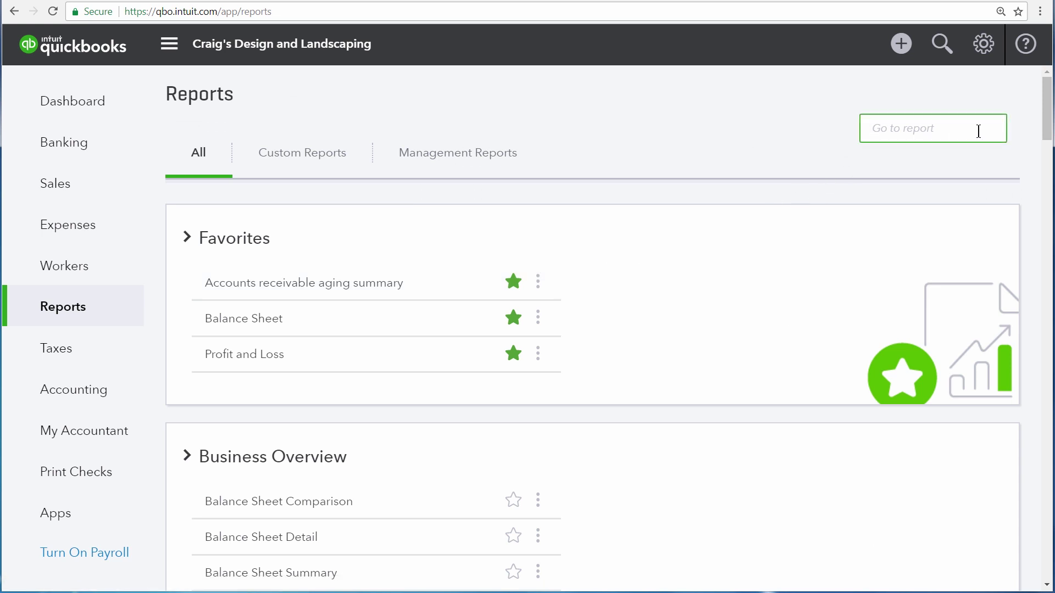
text(list)
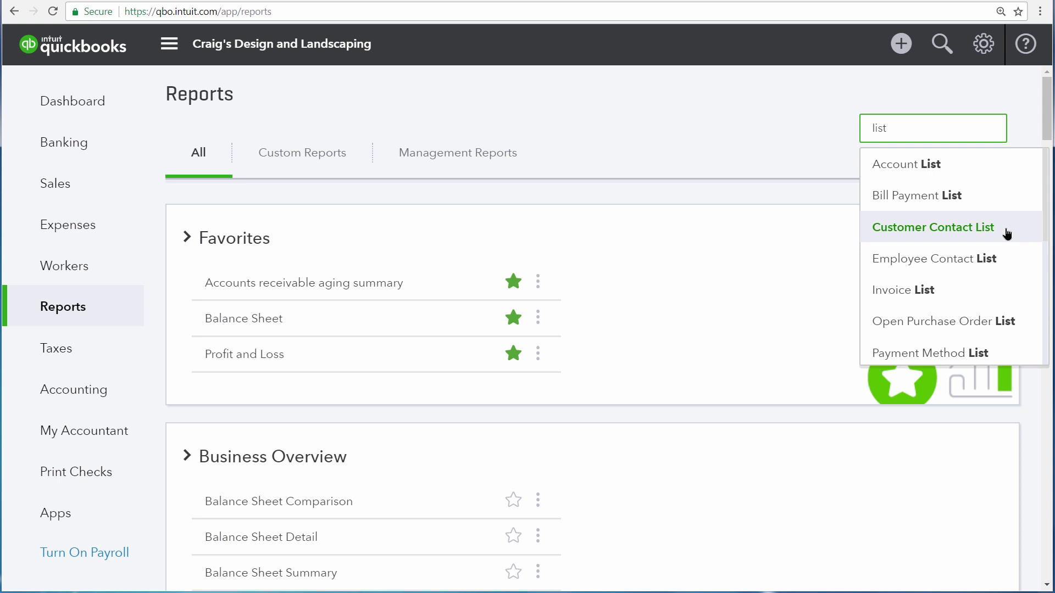
click(948, 302)
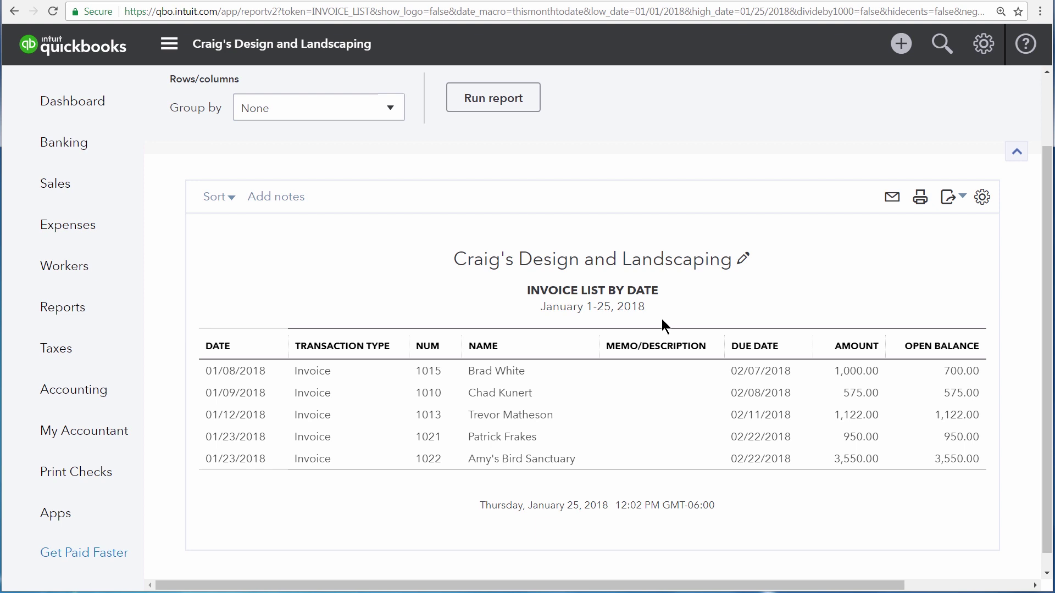
Back on Reports, search 'detail', then replace it with 'sales by' to list Sales by Customer reports
click(33, 315)
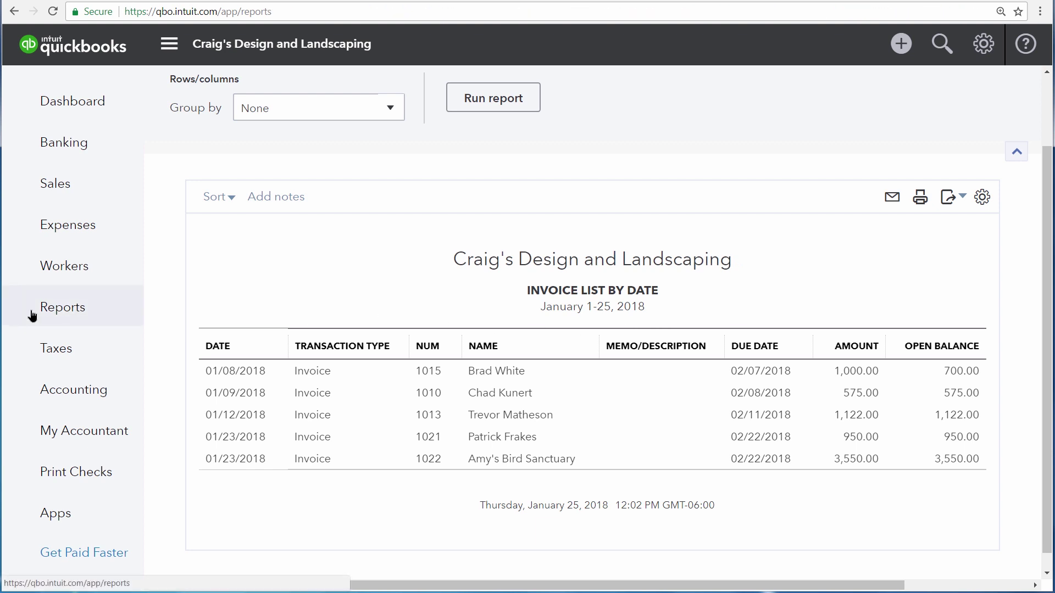
click(961, 130)
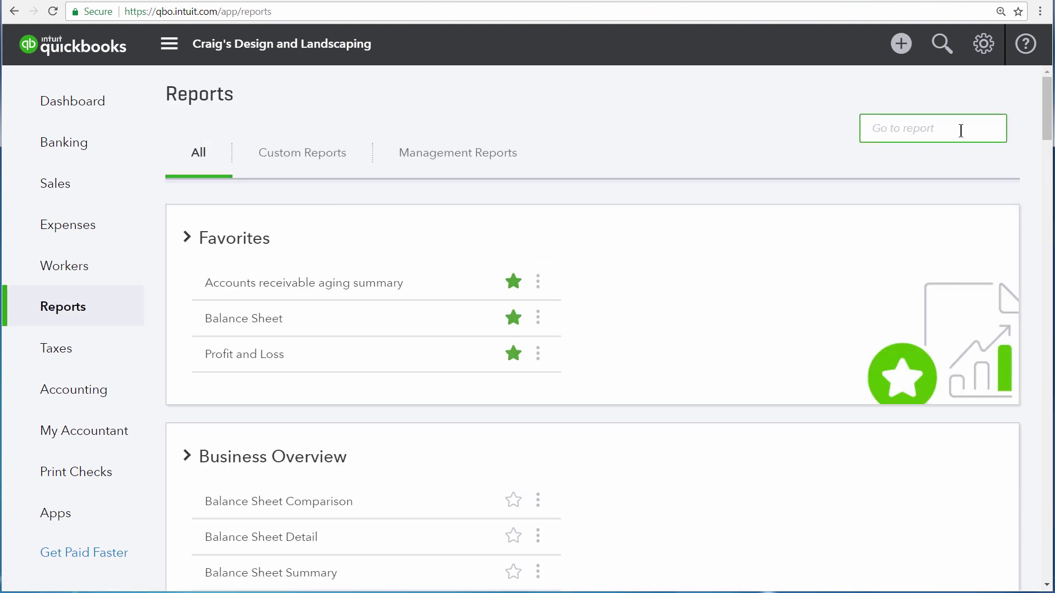
text(detail)
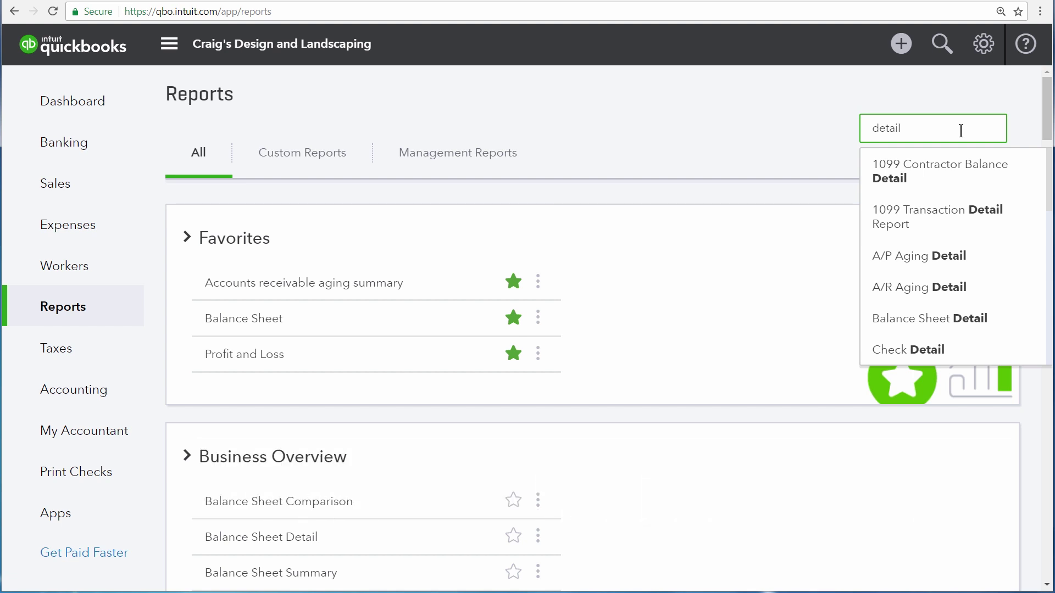
key(BackSpace)
key(BackSpace)
key(BackSpace)
key(BackSpace)
key(BackSpace)
key(BackSpace)
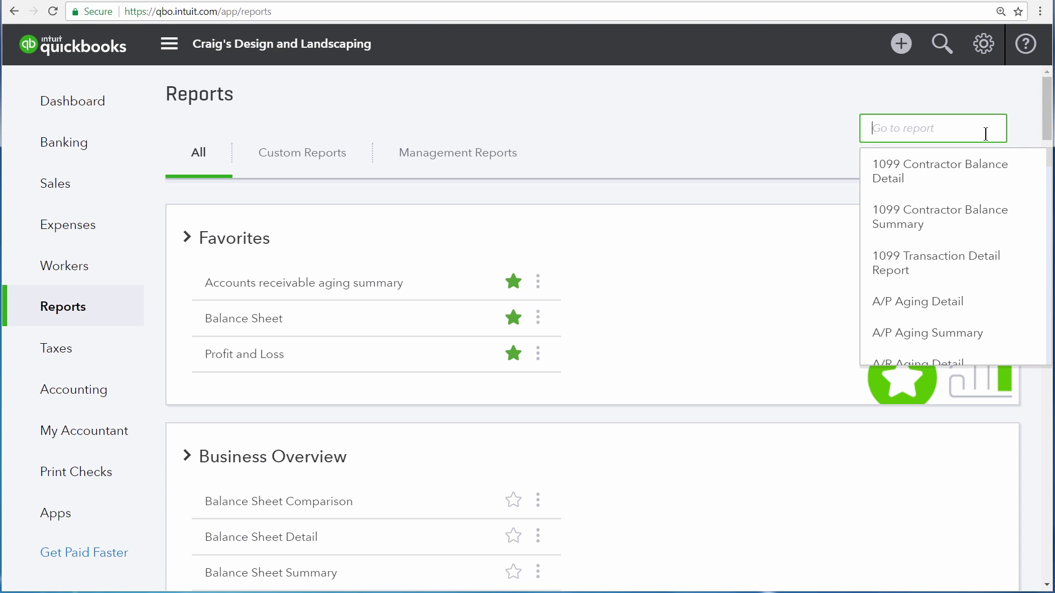
text(sales)
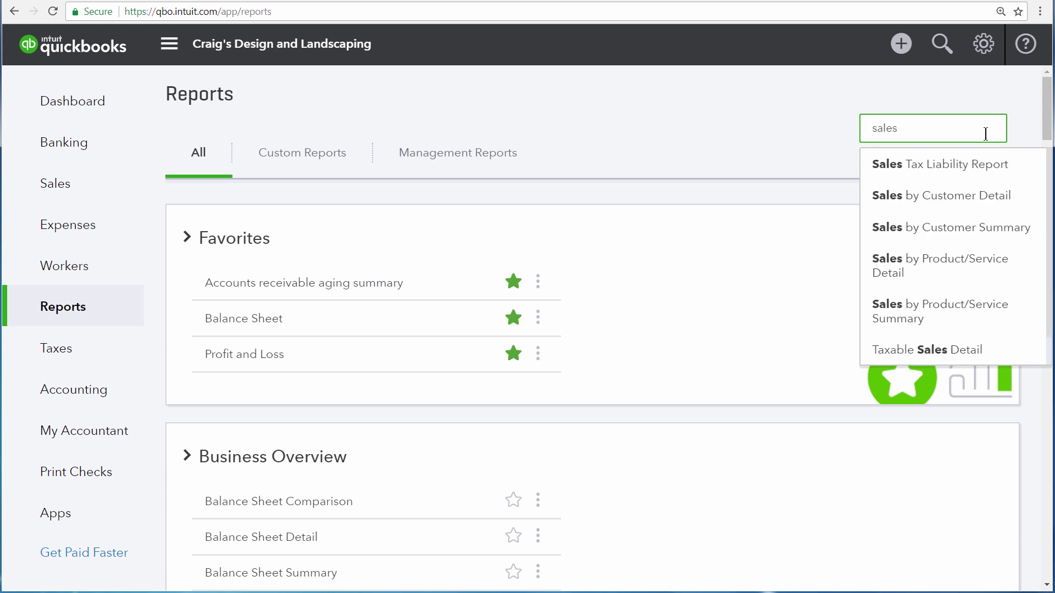
text( by)
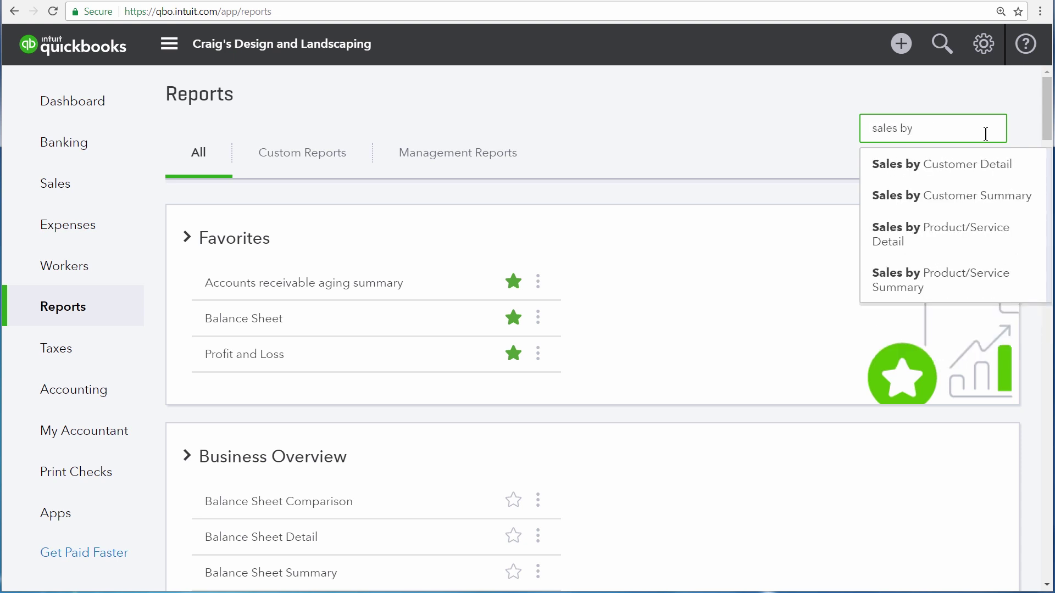
Choose Sales by Customer Detail from the search suggestions to view January 1–25, 2018 transactions
click(1018, 173)
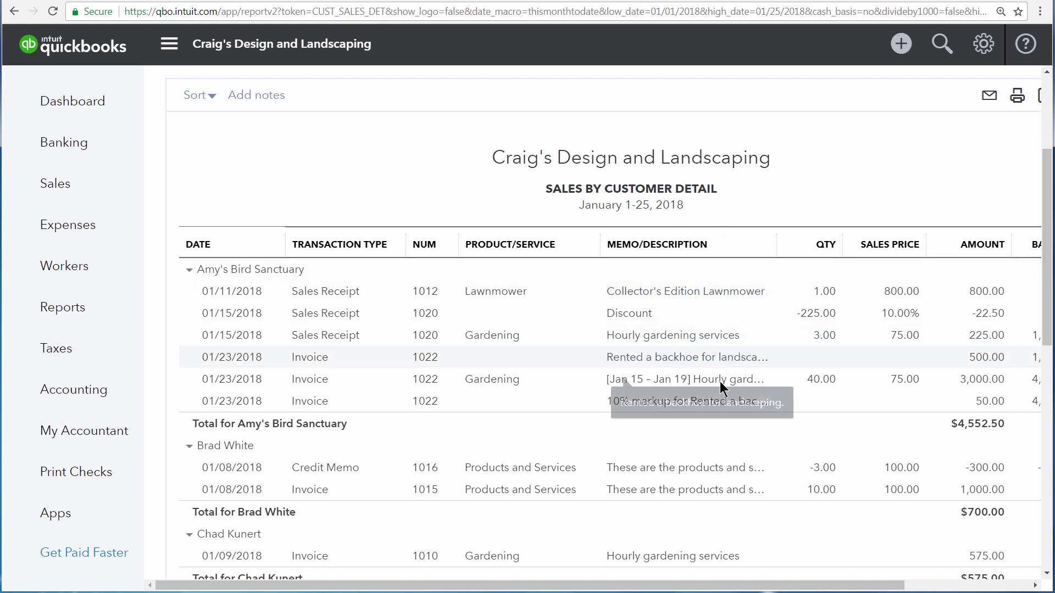
Back on Reports, search 'summary', then switch the search to 'sales' to show Sales by Customer Summary
click(110, 306)
click(953, 131)
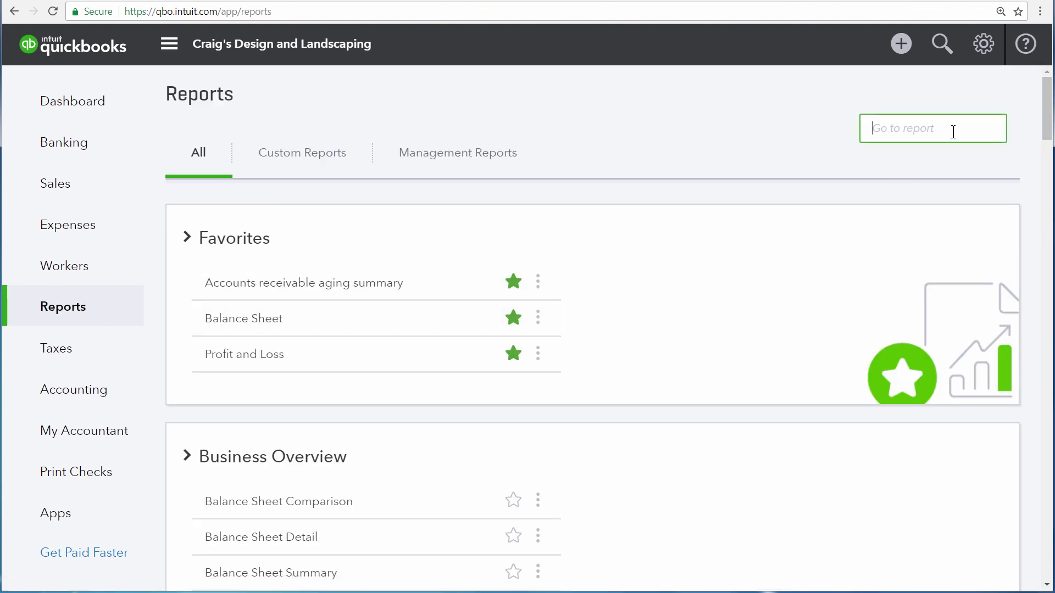
text(summary)
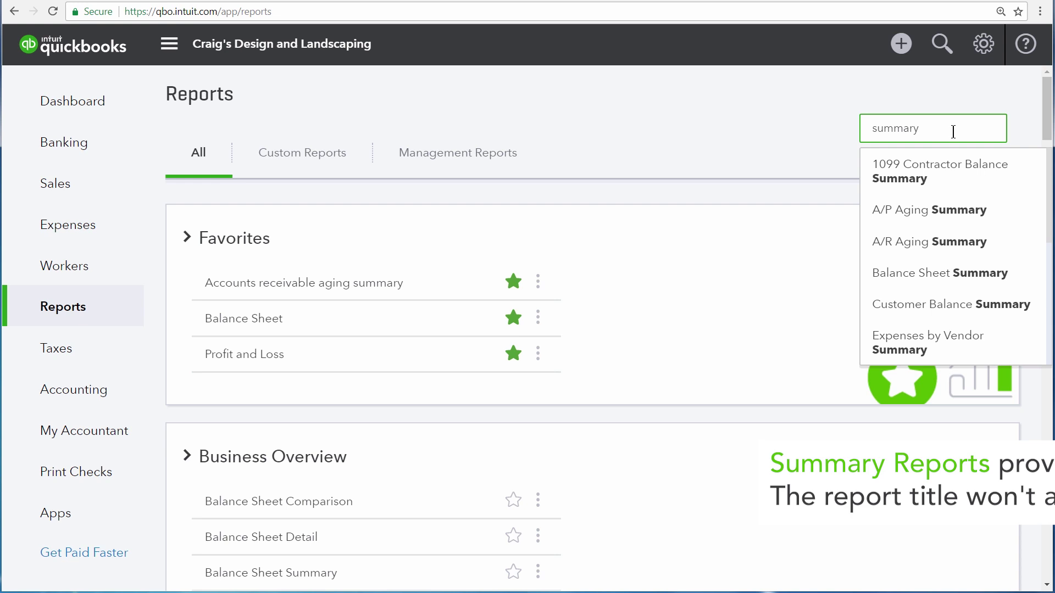
key(BackSpace)
key(BackSpace)
key(BackSpace)
key(BackSpace)
key(BackSpace)
key(BackSpace)
key(BackSpace)
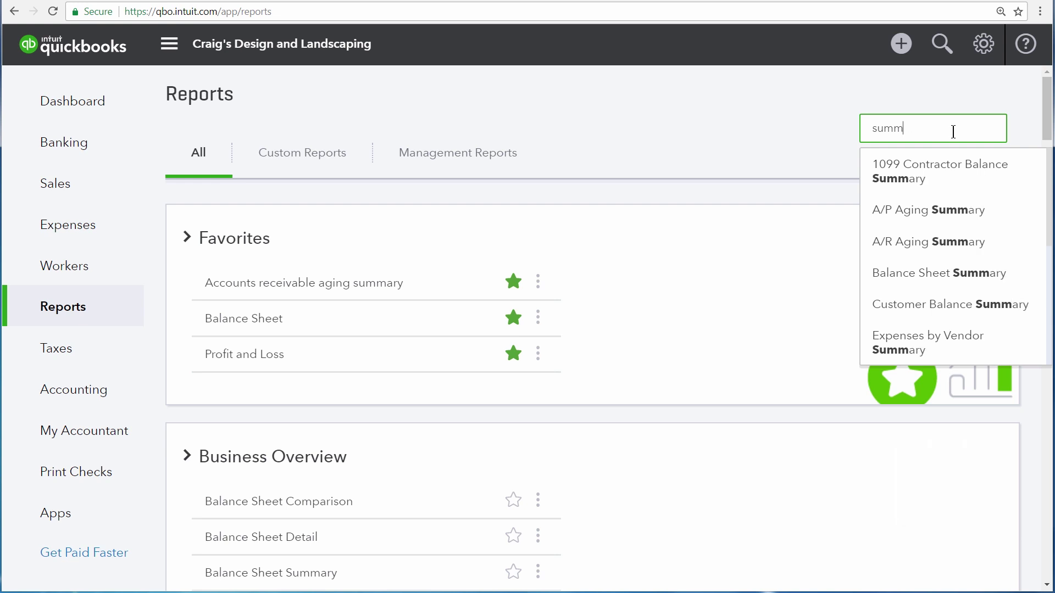
text(sales)
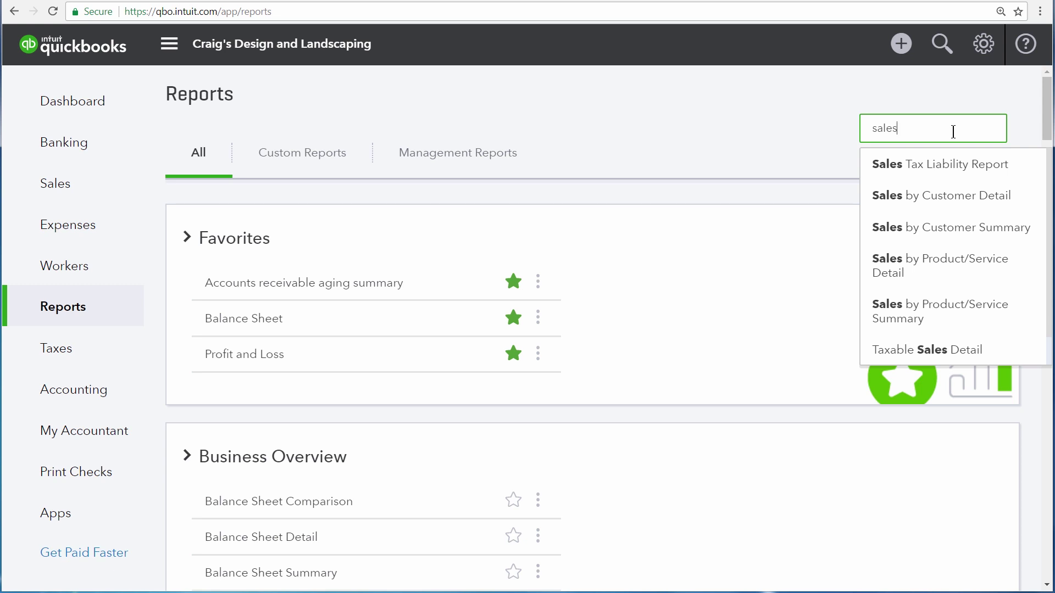
Choose Sales by Customer Summary from the suggestions, showing seven customers totaling $10,102.50
click(958, 233)
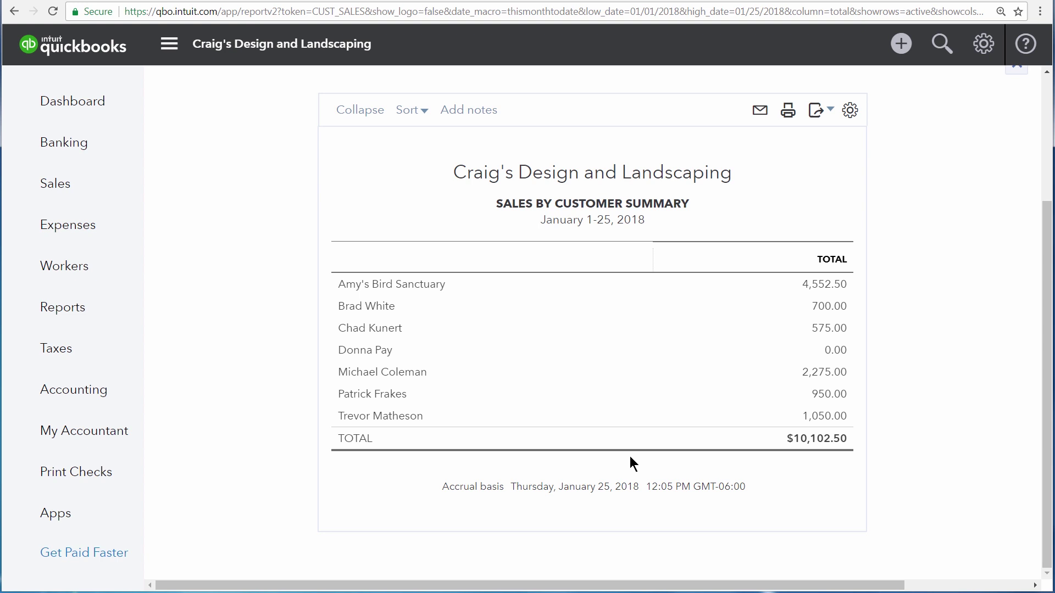
Drill into the first customer's 4,552.50 total, then go back to the Dashboard
click(831, 292)
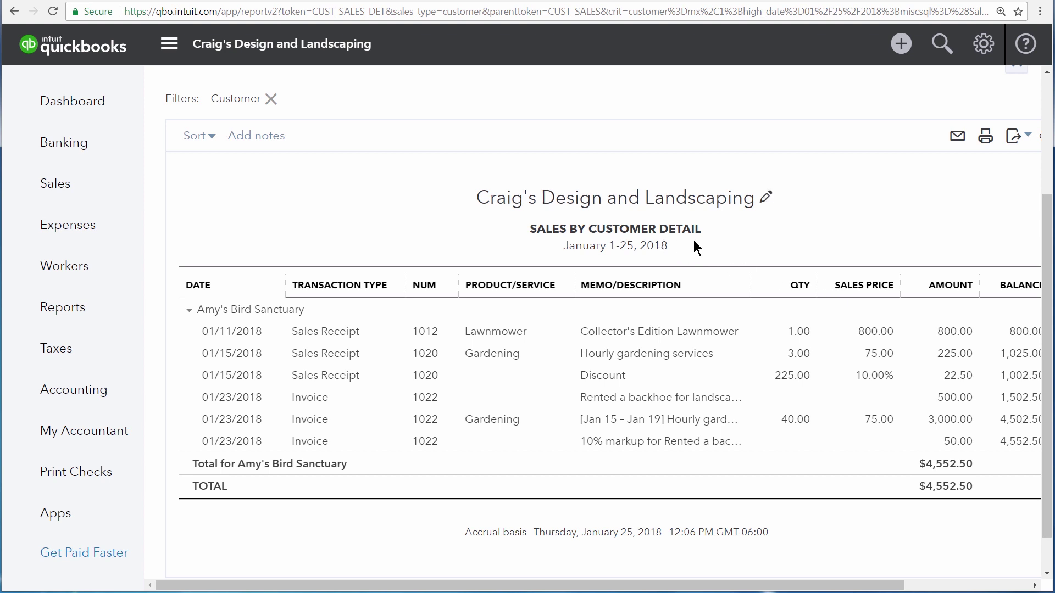
click(115, 106)
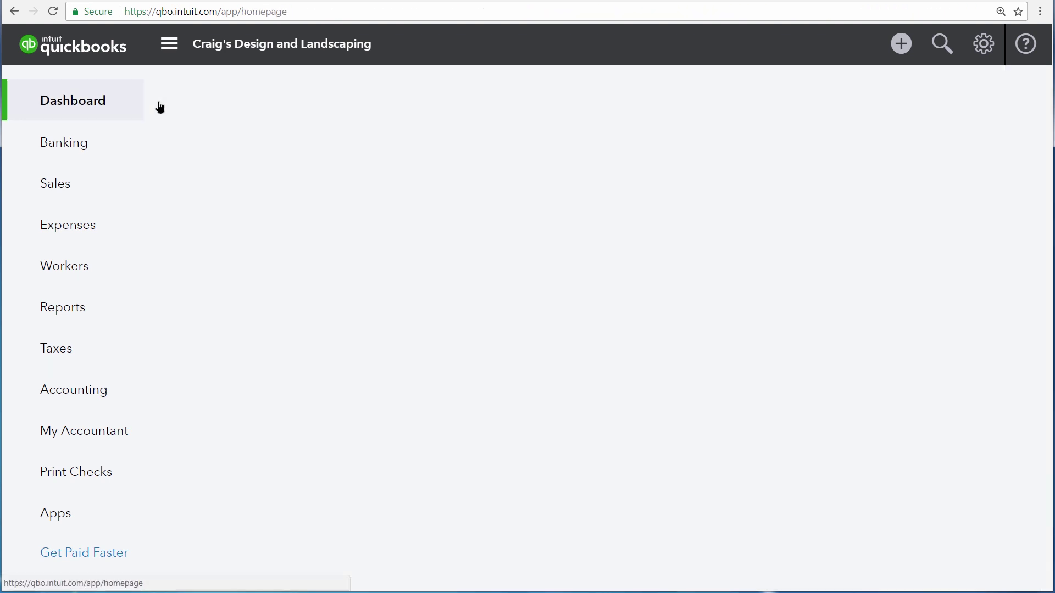